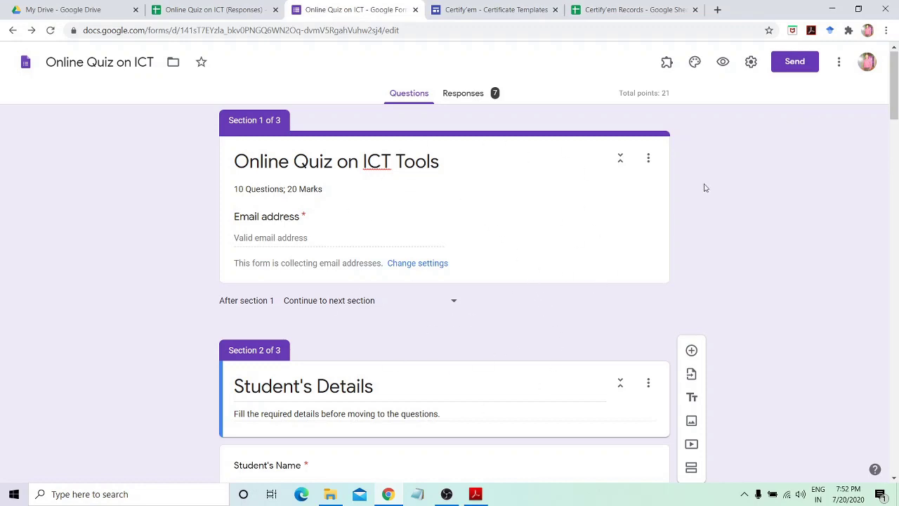
- Open the add-ons marketplace from the quiz form and browse the add-ons that work with Forms
left_click(839, 65)
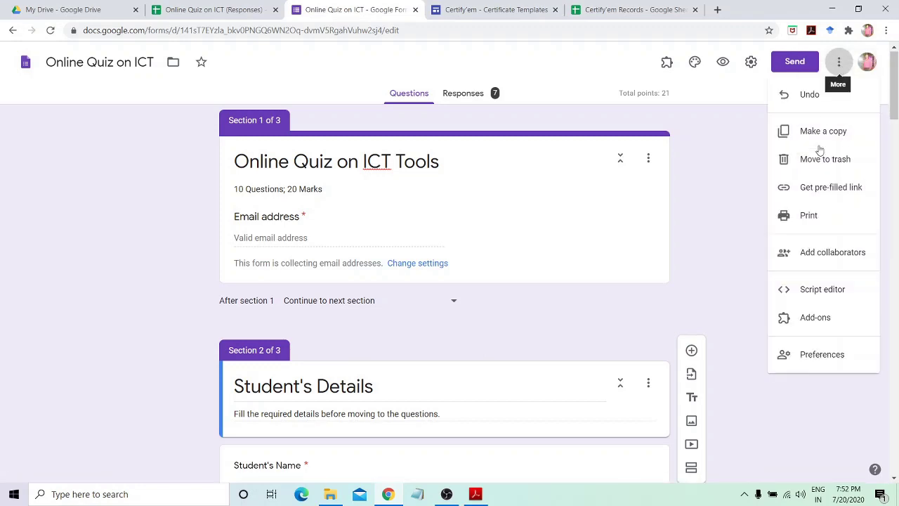
left_click(796, 325)
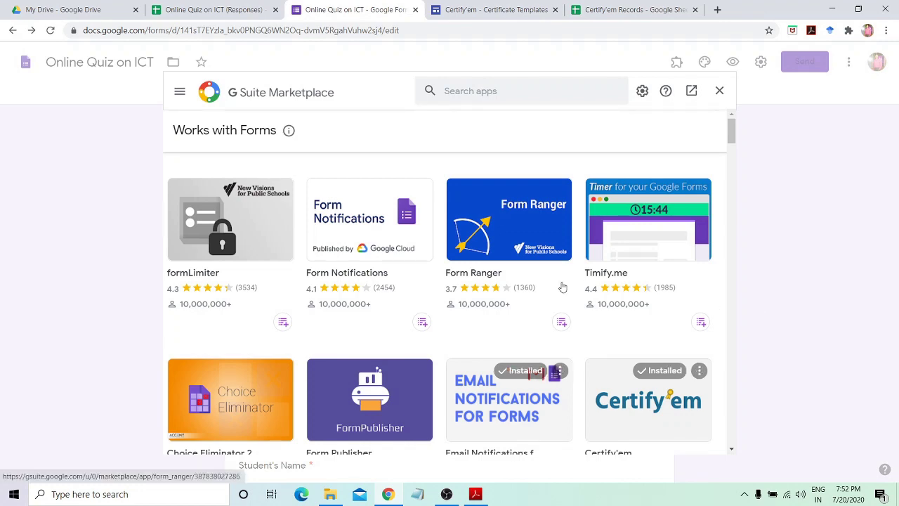
scroll(562, 287, "down", 5)
scroll(563, 288, "up", 5)
scroll(563, 287, "down", 3)
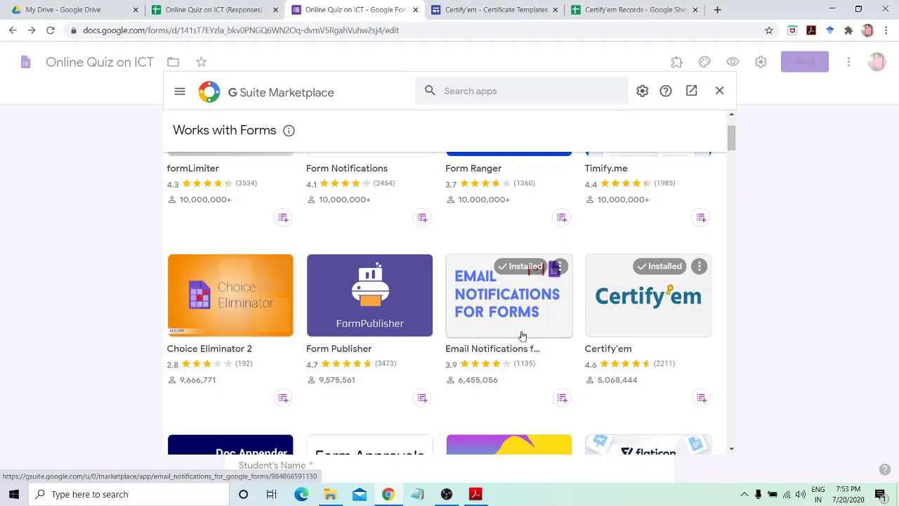
scroll(522, 336, "down", 2)
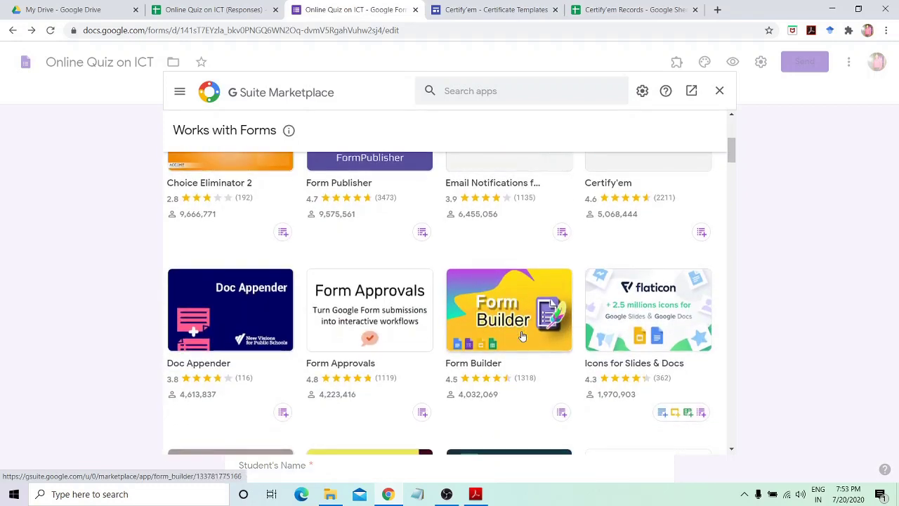
scroll(522, 336, "down", 2)
scroll(522, 336, "up", 2)
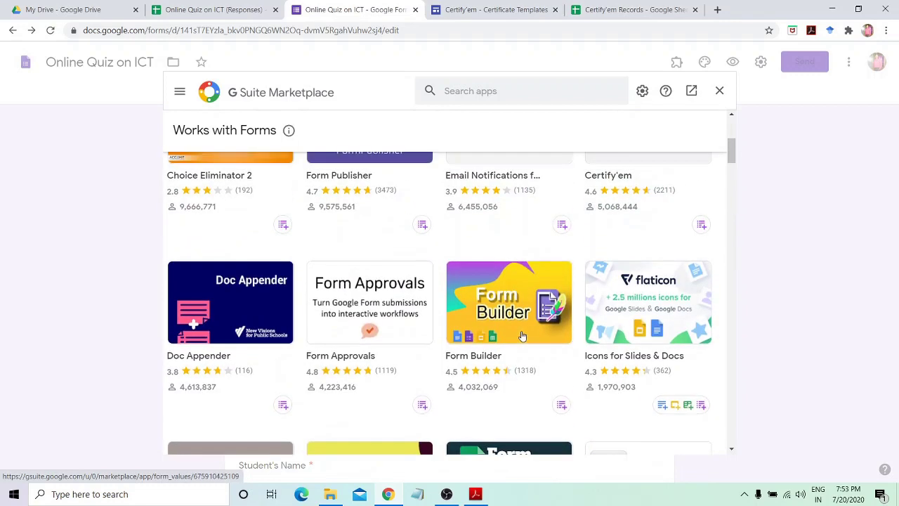
scroll(522, 336, "down", 5)
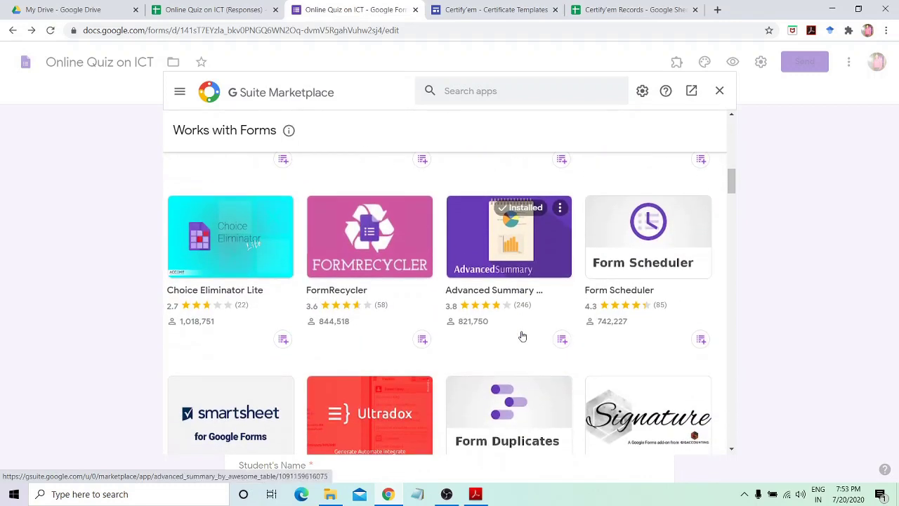
scroll(522, 336, "up", 5)
scroll(522, 336, "up", 3)
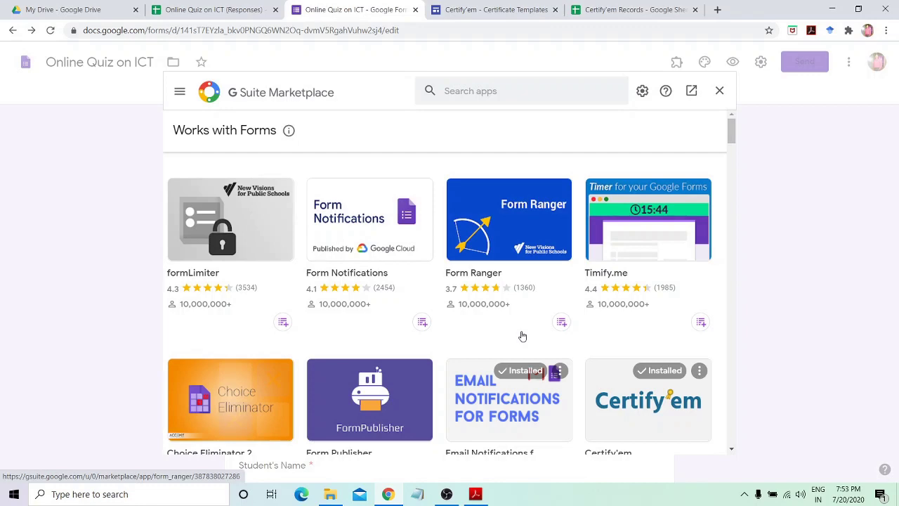
scroll(515, 355, "down", 3)
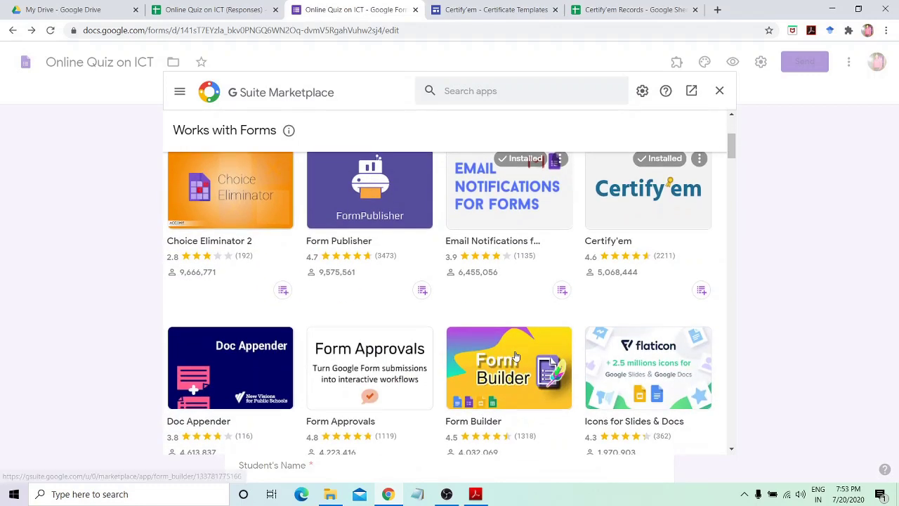
scroll(515, 355, "down", 3)
scroll(515, 355, "up", 6)
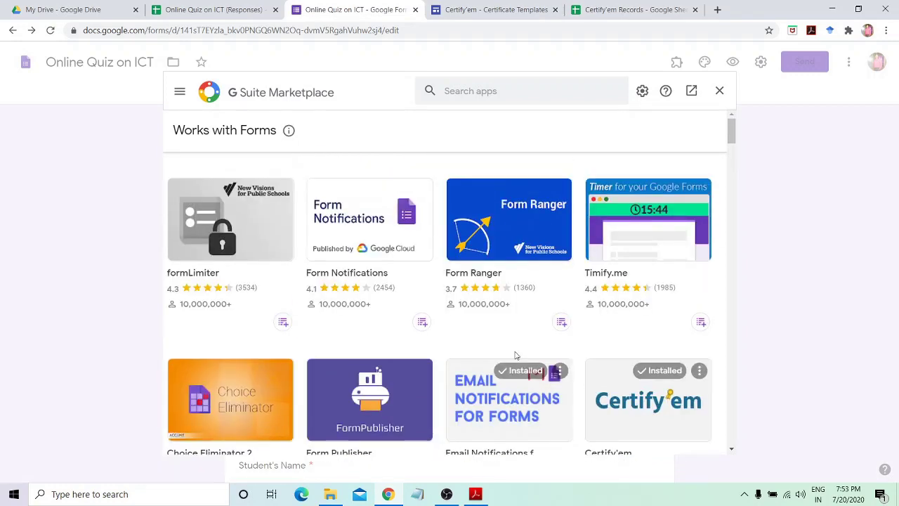
- Search the marketplace for Certify'em, view the add-on's detail page and close the marketplace
left_click(513, 90)
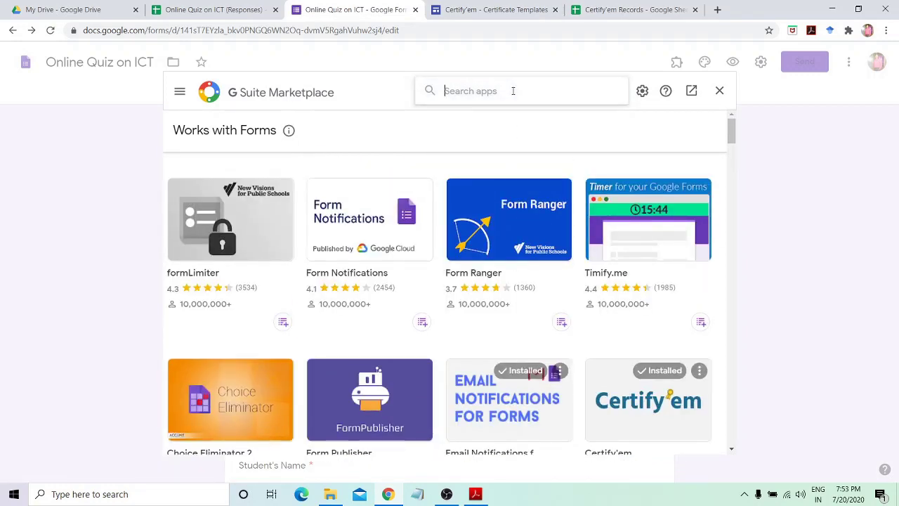
type("cer")
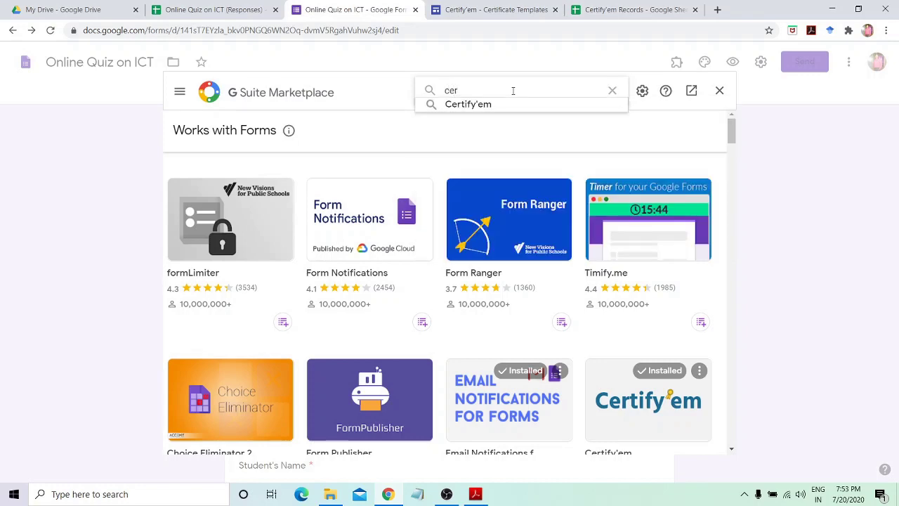
type("tify'em")
key("Return")
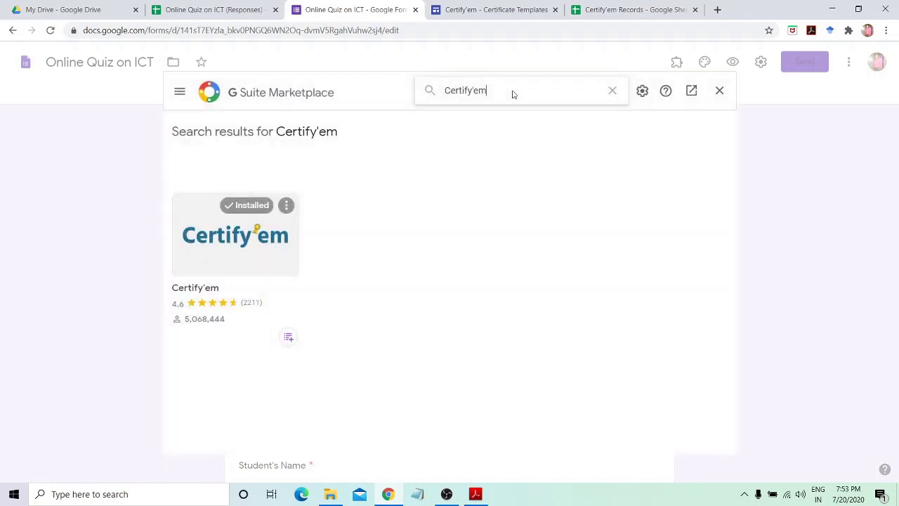
left_click(235, 239)
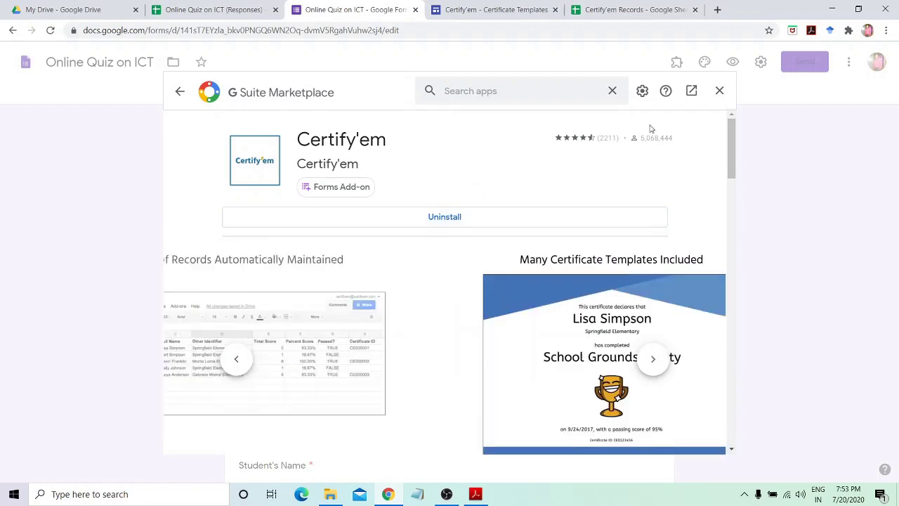
left_click(719, 93)
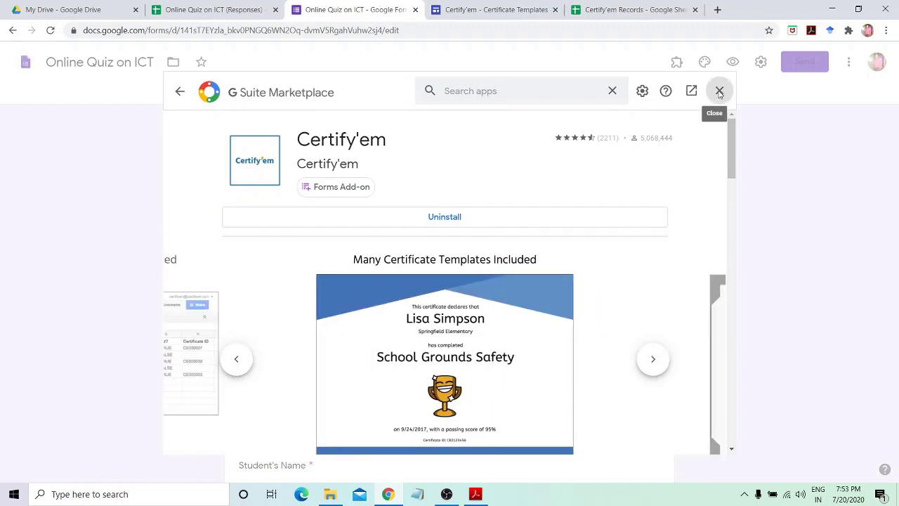
left_click(561, 495)
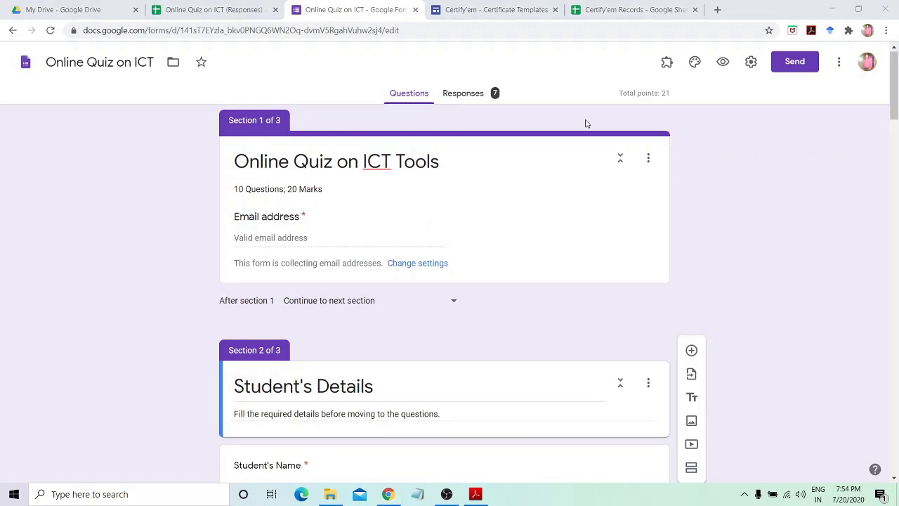
- Launch the installed Certify'em add-on for the quiz form and show its controls
left_click(666, 64)
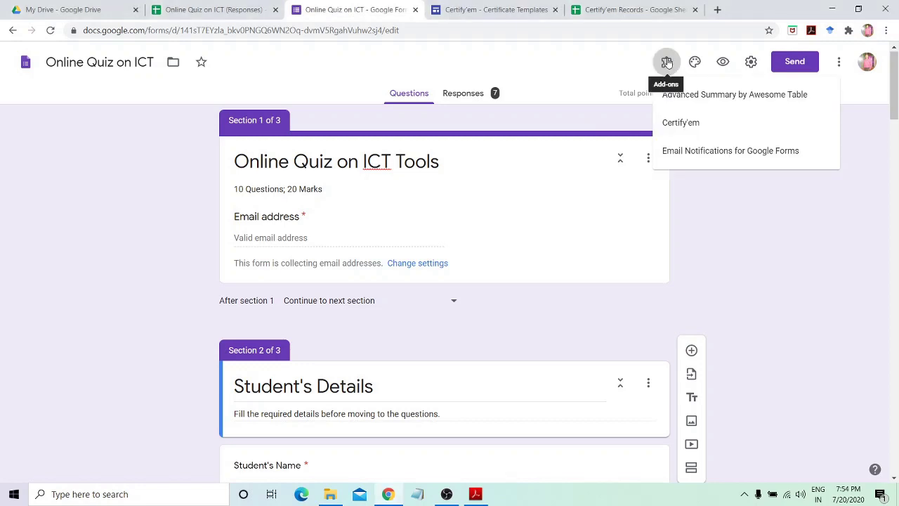
left_click(688, 125)
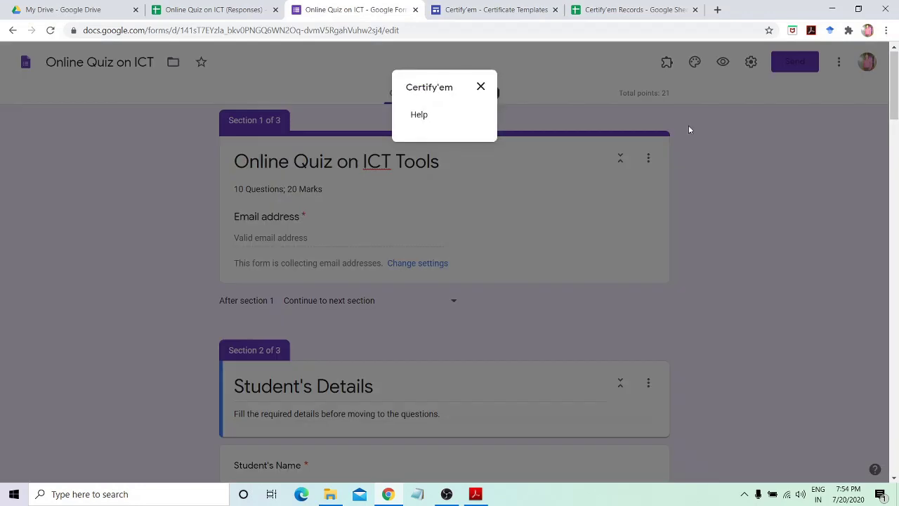
left_click(529, 504)
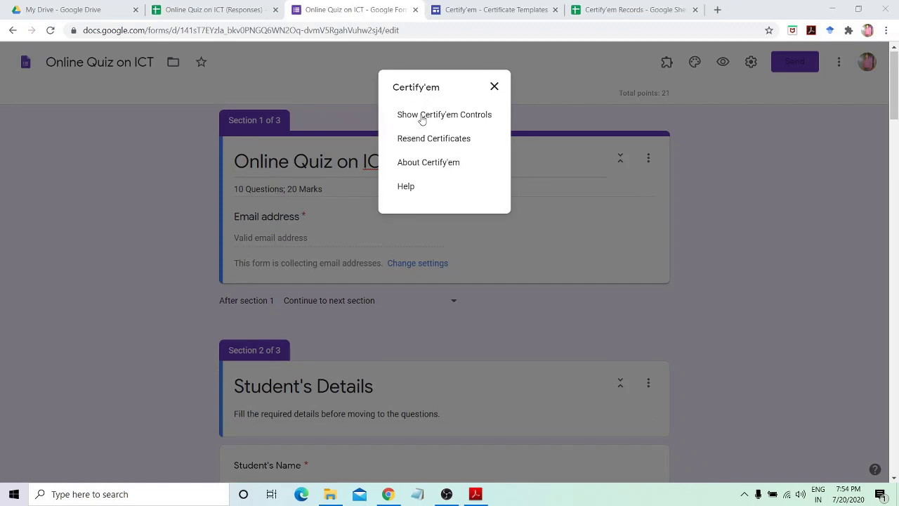
left_click(475, 117)
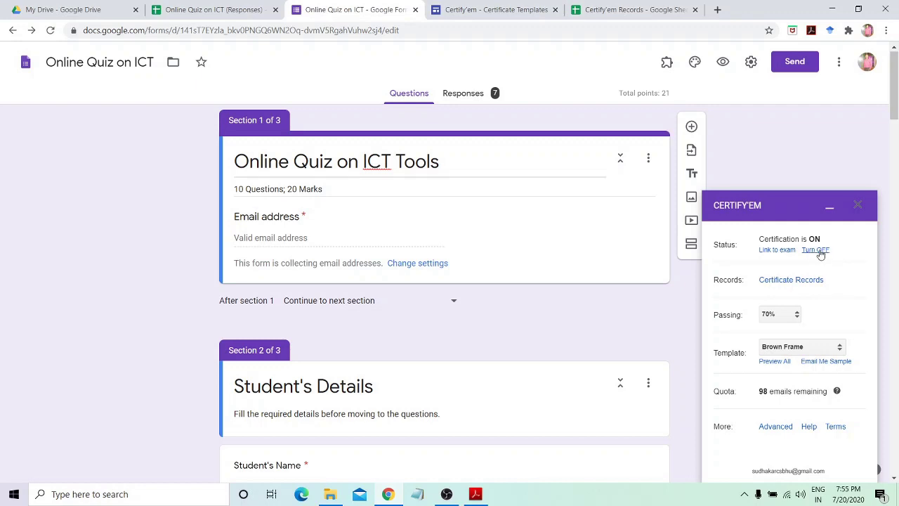
- View the Certify'em certificate records spreadsheet, close its older duplicate and return to the quiz form
left_click(781, 279)
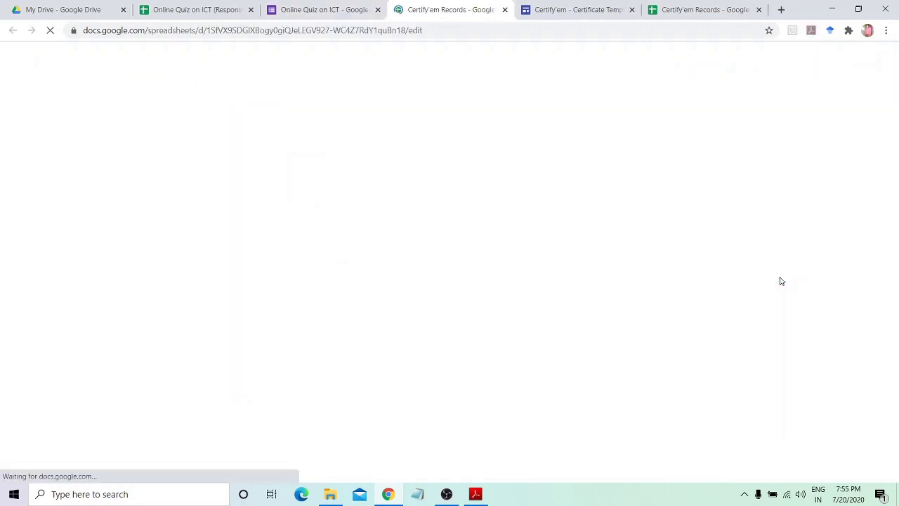
left_click(760, 10)
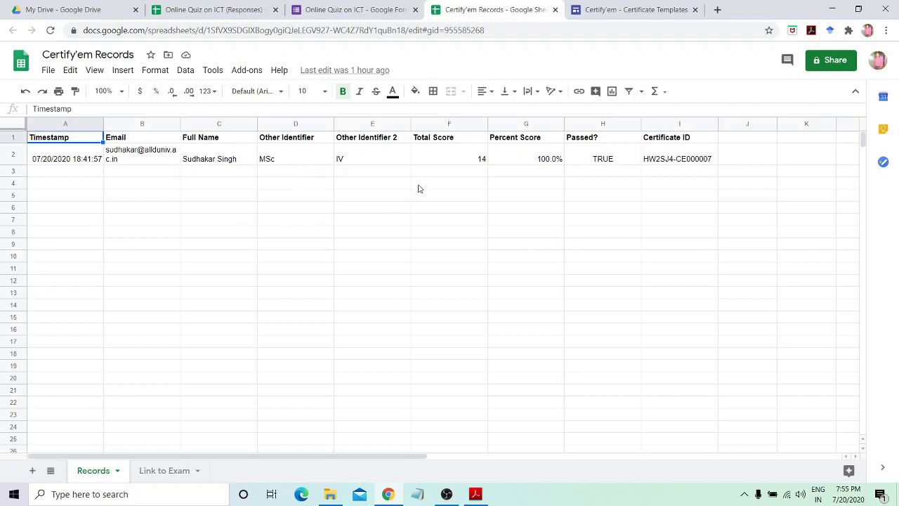
left_click(343, 7)
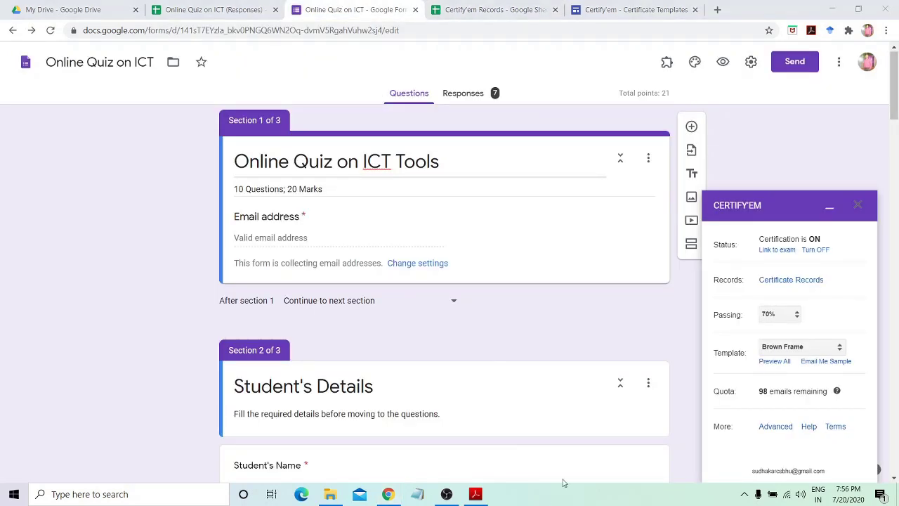
- Check the available passing percentages in the Certify'em controls and set the certificate template to Black Frame
left_click(774, 321)
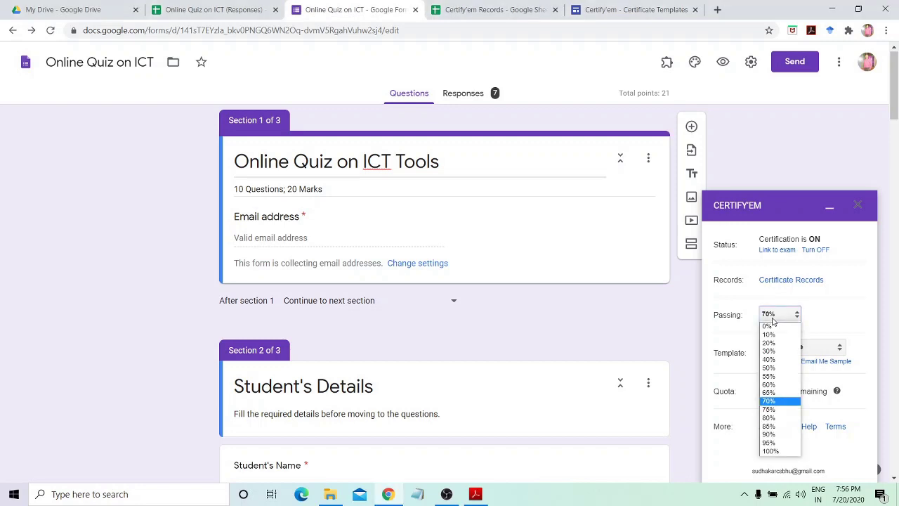
left_click(774, 322)
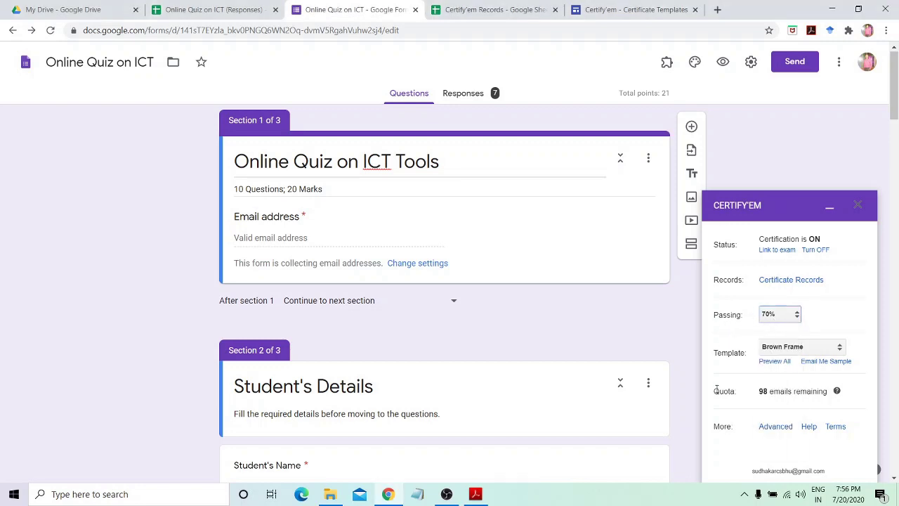
left_click(781, 349)
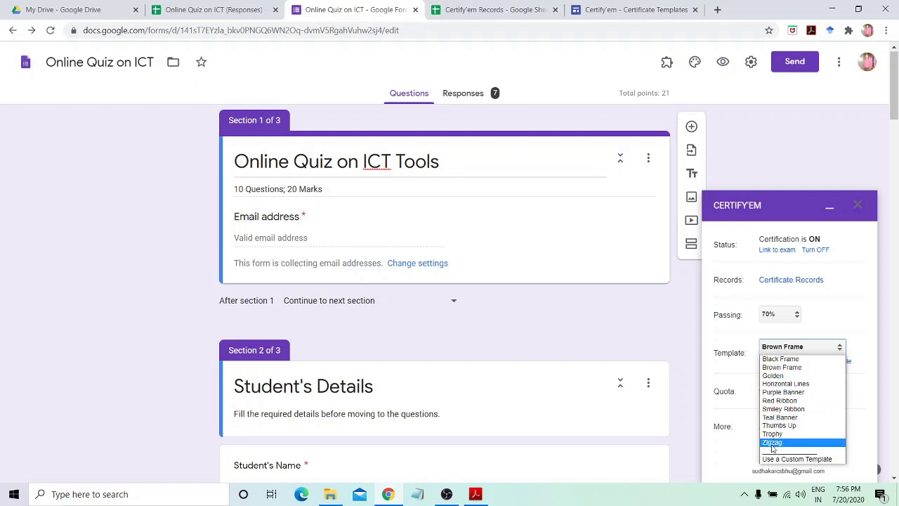
left_click(775, 360)
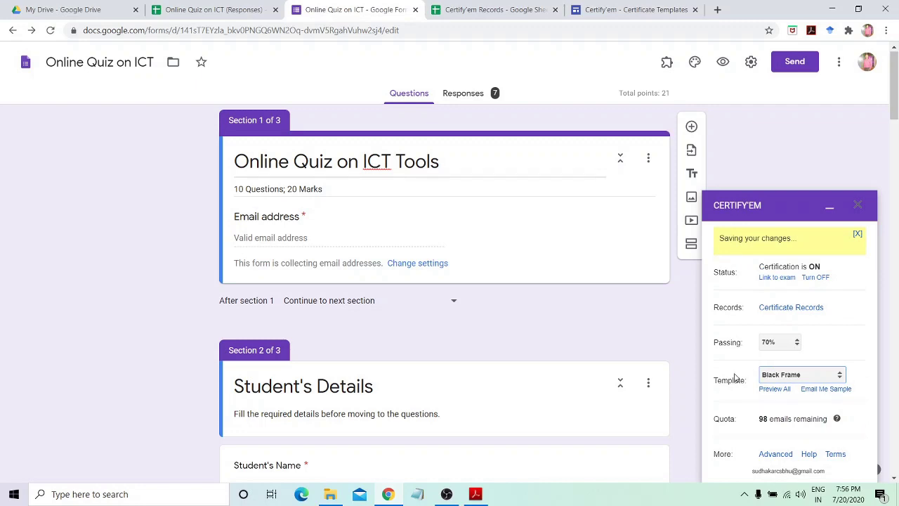
- Preview all Certify'em certificate templates on the web page, then close the preview and return to the quiz form
scroll(734, 378, "down", 1)
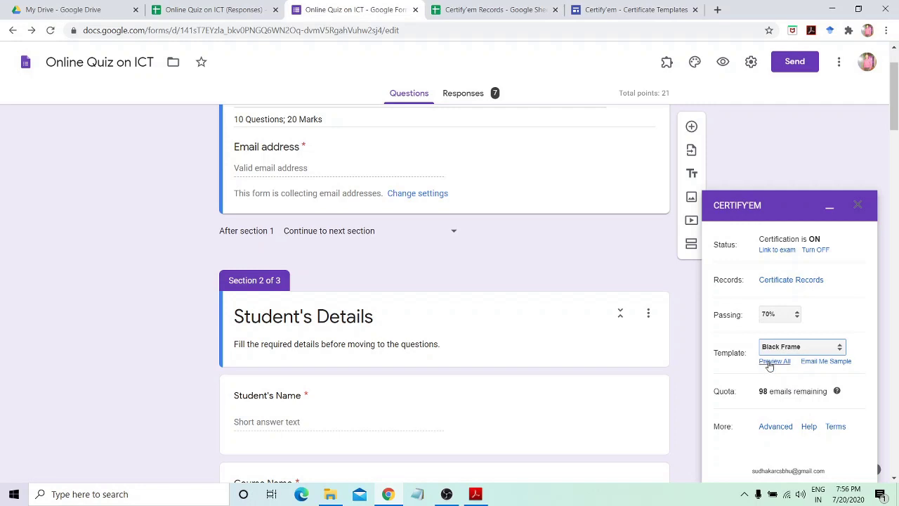
left_click(770, 364)
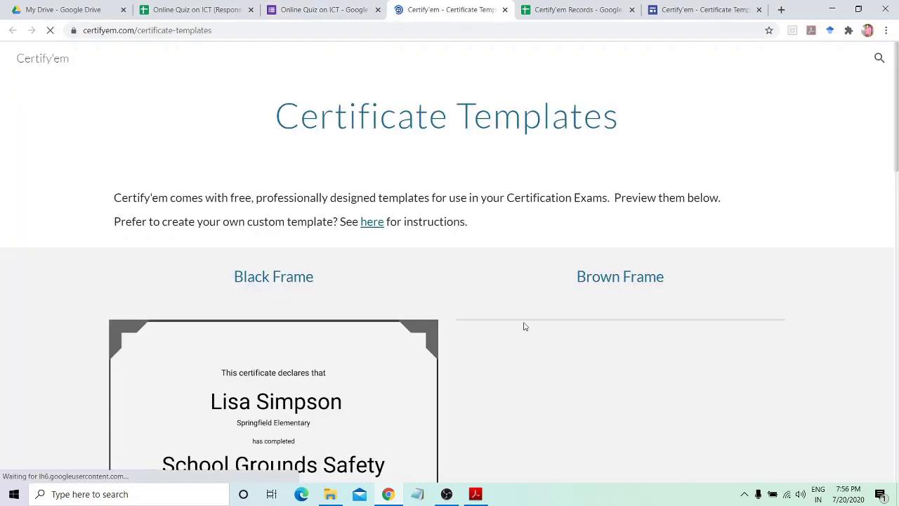
scroll(524, 325, "down", 1)
scroll(523, 327, "down", 5)
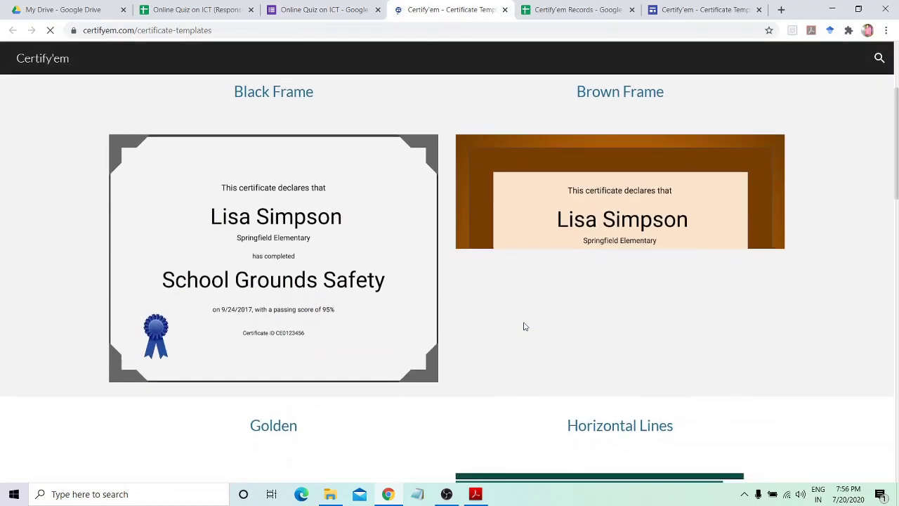
scroll(524, 326, "down", 7)
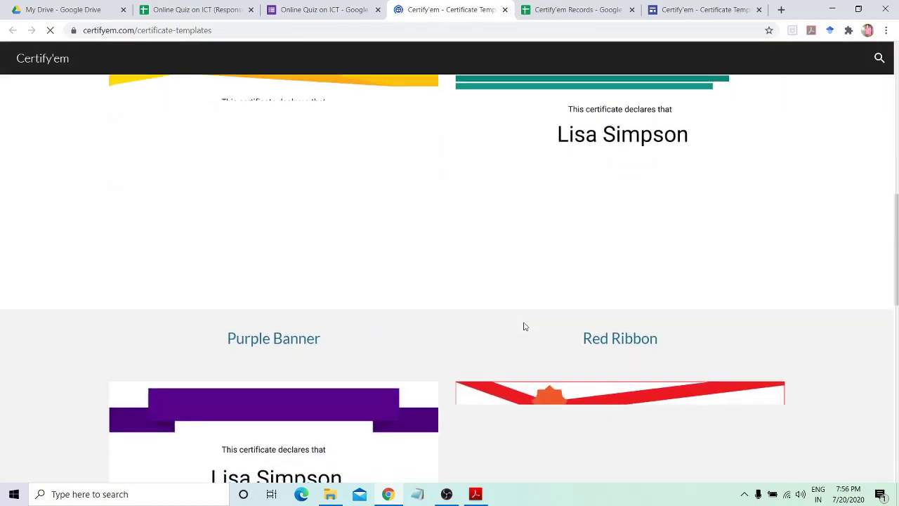
scroll(523, 326, "up", 2)
scroll(523, 326, "up", 10)
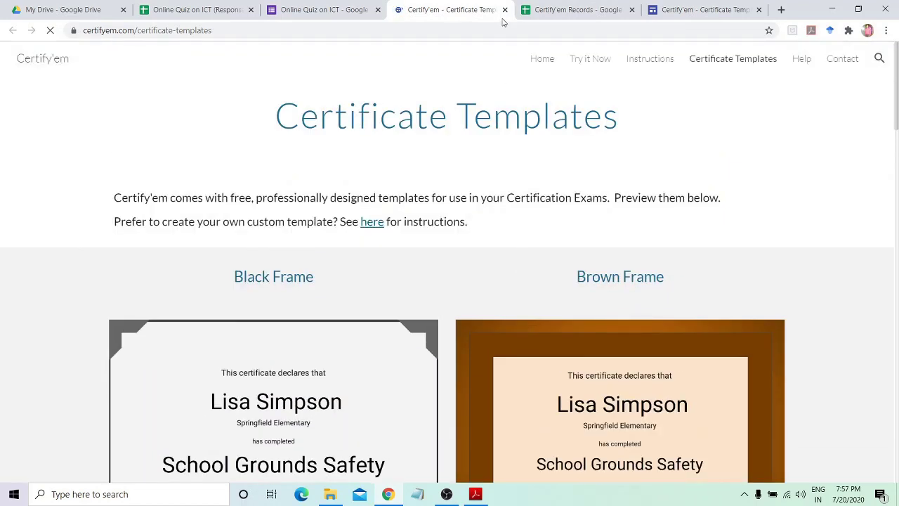
scroll(437, 360, "down", 4)
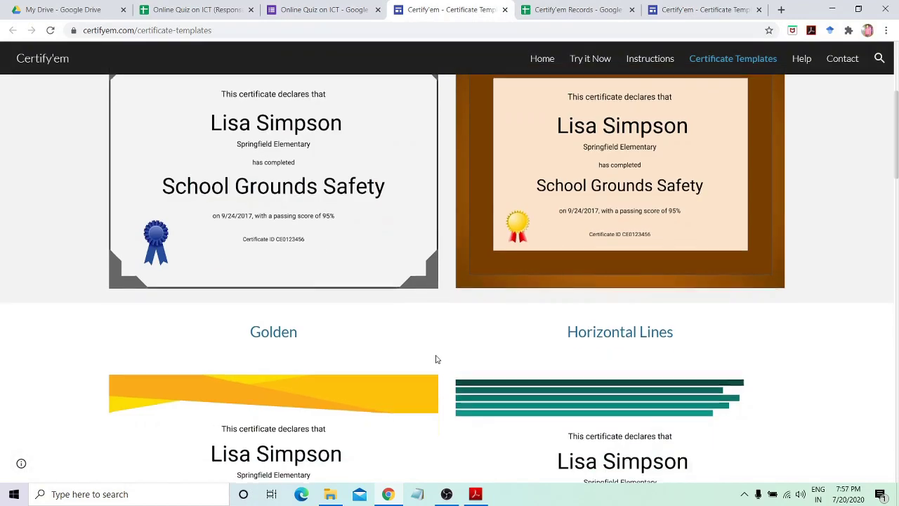
scroll(437, 359, "up", 4)
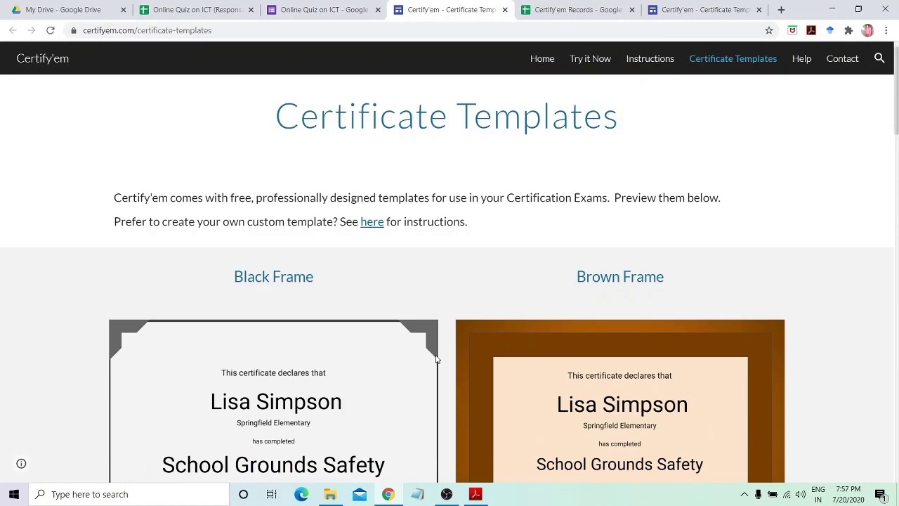
left_click(505, 9)
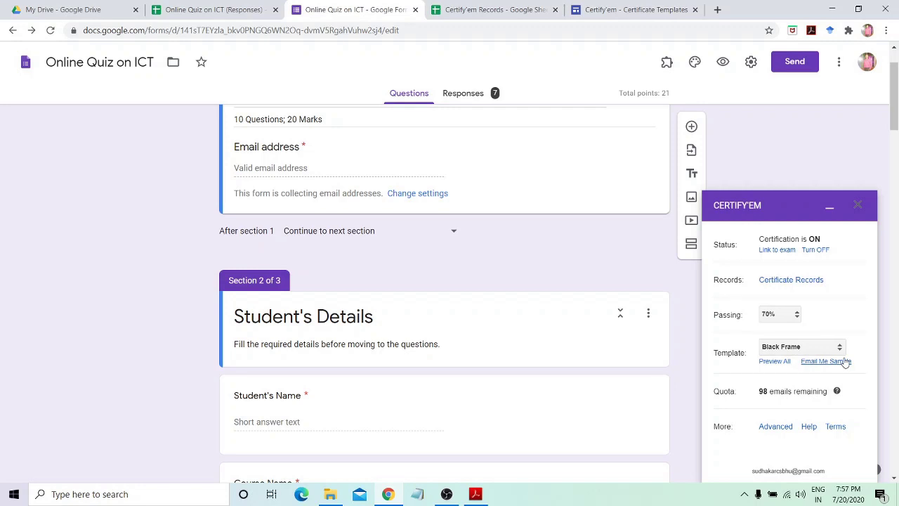
scroll(747, 401, "down", 1)
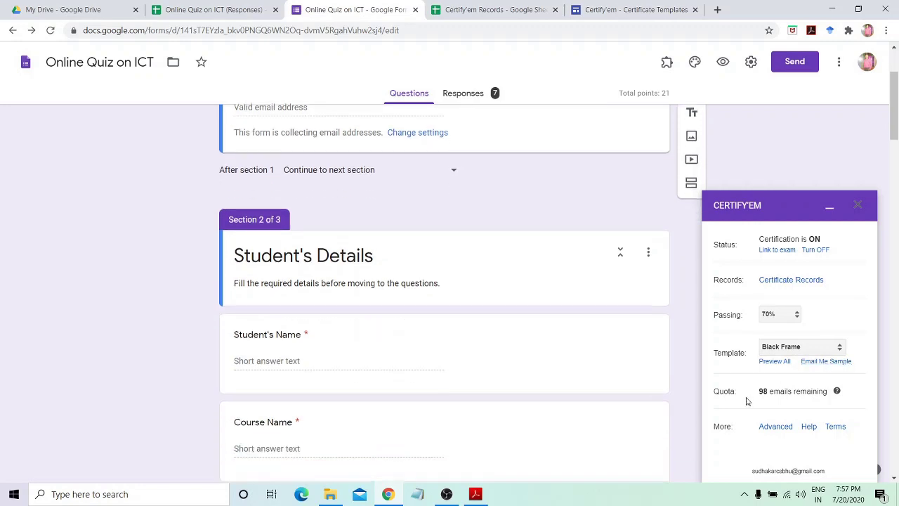
- Set the certificate template to a custom one using the Certificate Demo presentation and save the change
scroll(747, 400, "up", 1)
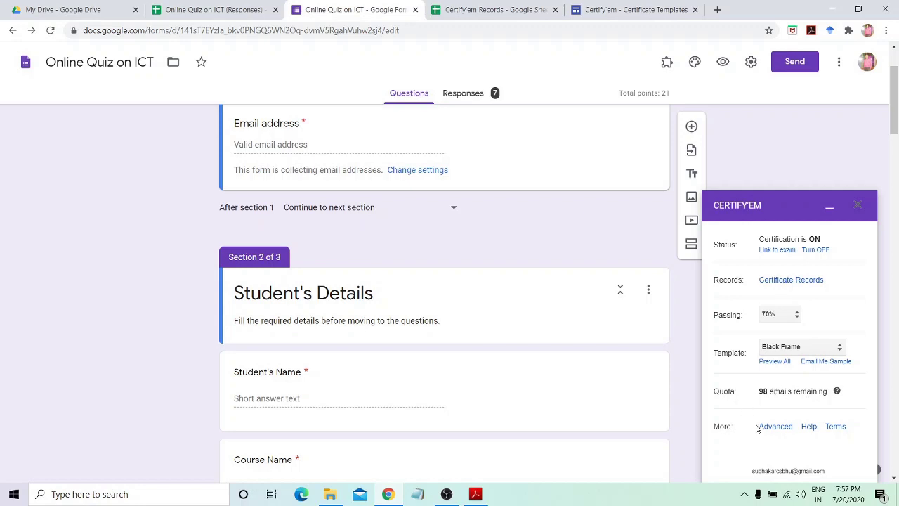
left_click(801, 350)
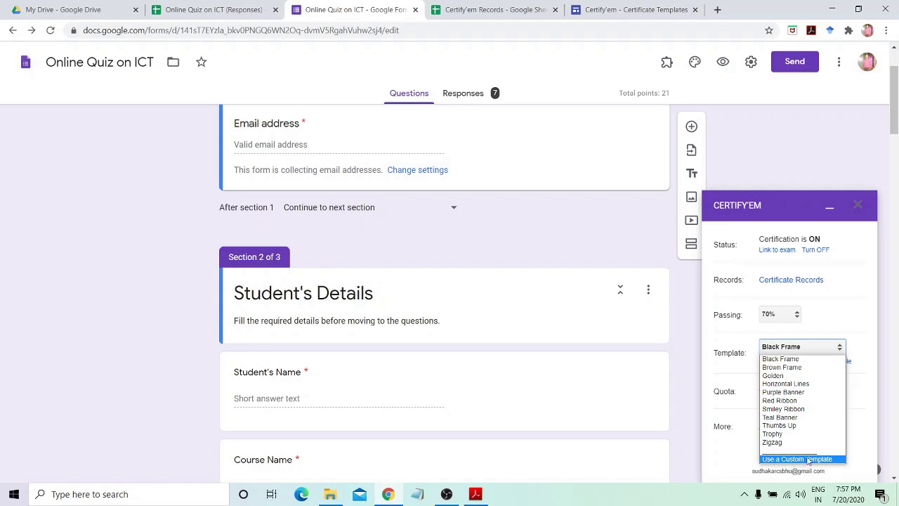
key("Escape")
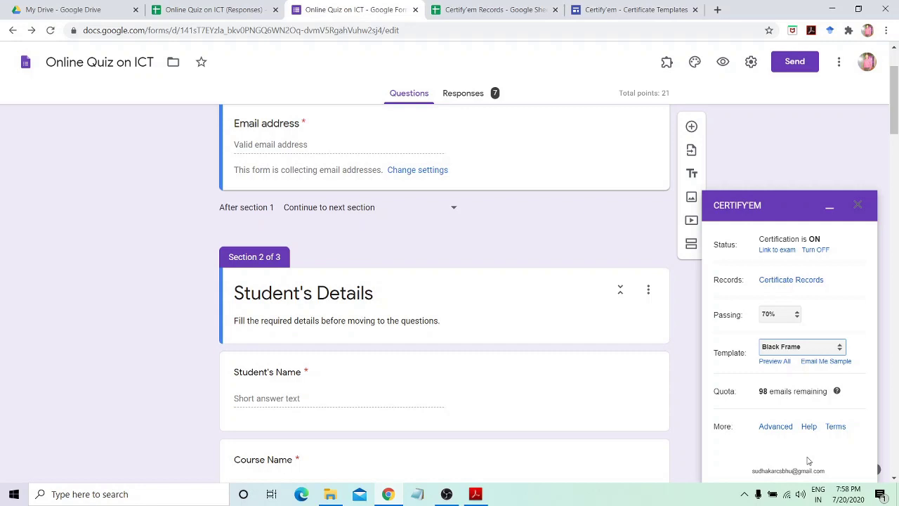
left_click(808, 354)
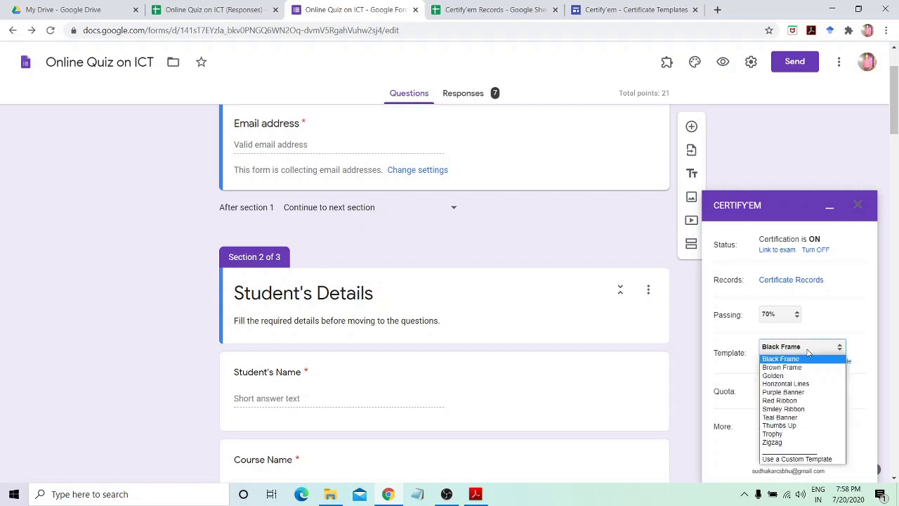
left_click(793, 460)
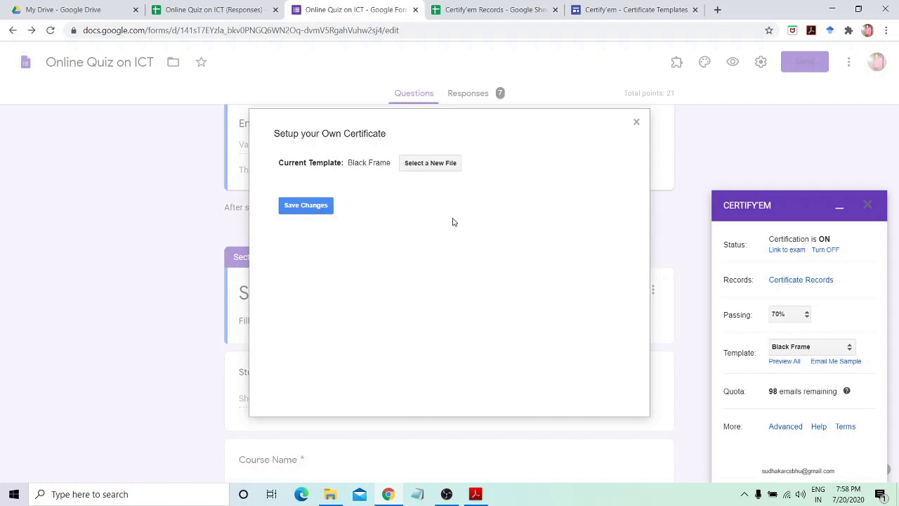
left_click(428, 171)
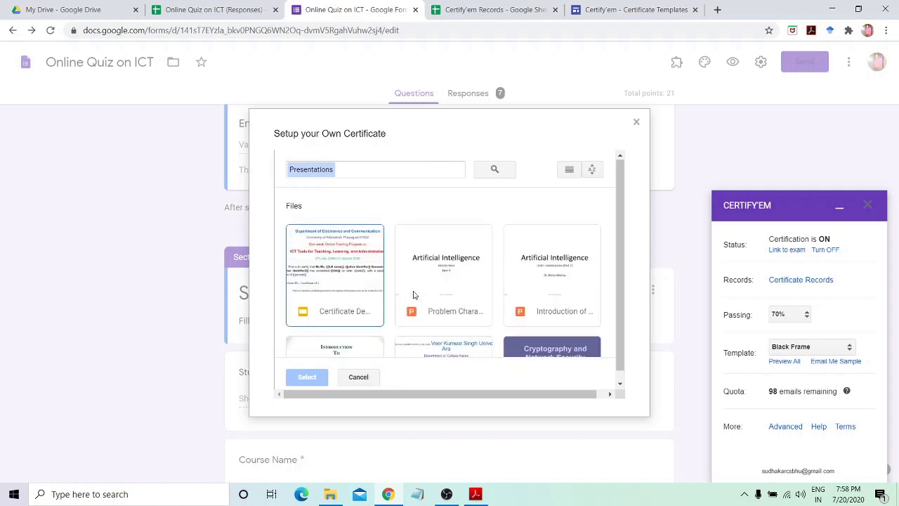
left_click(366, 265)
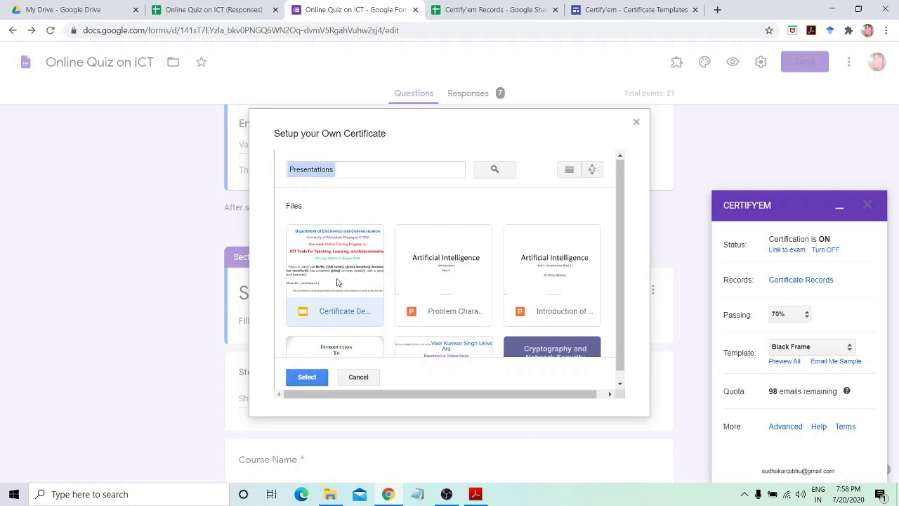
left_click(311, 377)
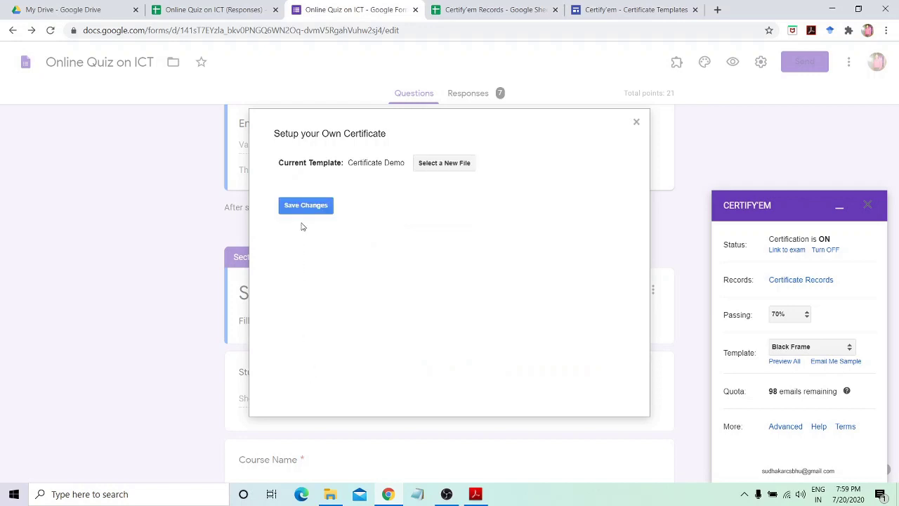
left_click(304, 214)
left_click(328, 205)
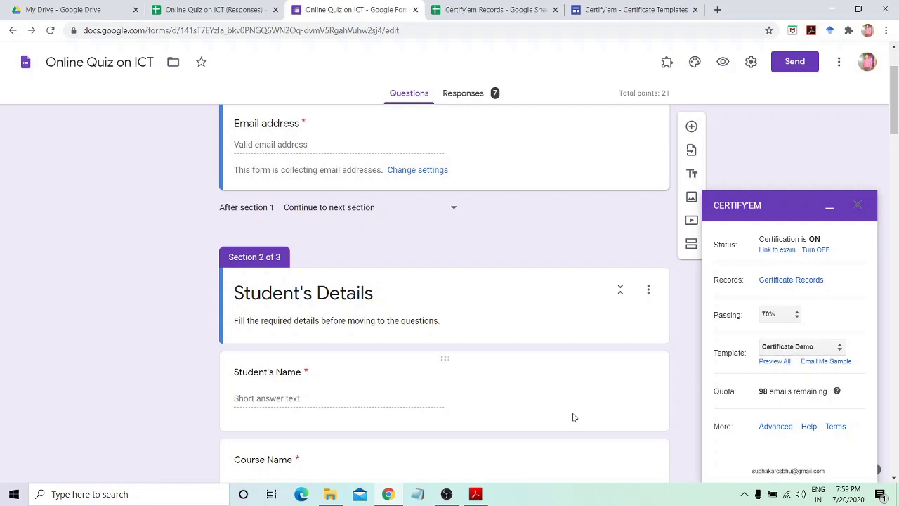
- Search the web for google slides in a new tab, go to Google Slides and view the Certificate Demo presentation
left_click(555, 501)
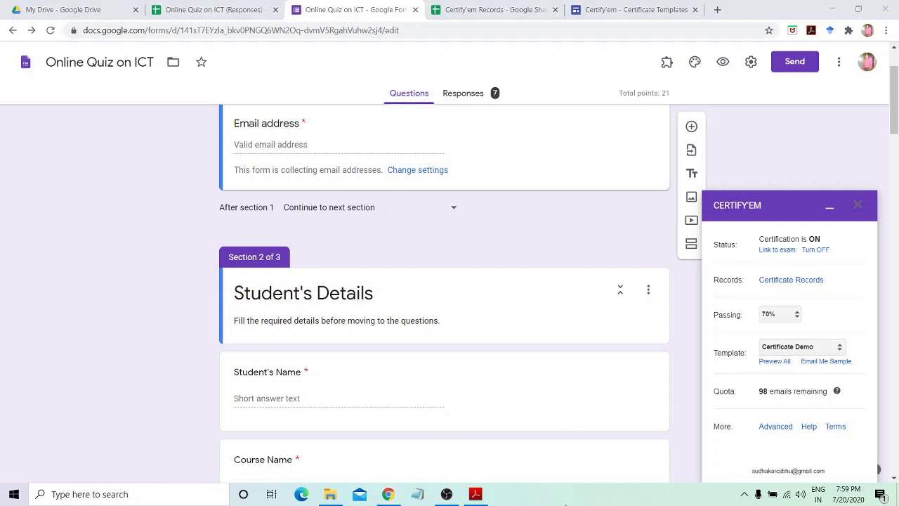
left_click(717, 9)
left_click_drag(655, 20, 655, 31)
left_click(654, 30)
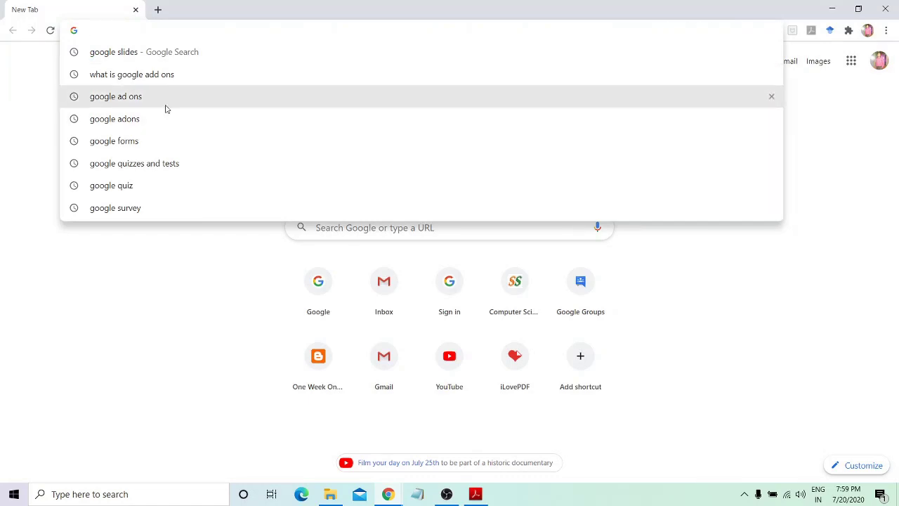
left_click(116, 56)
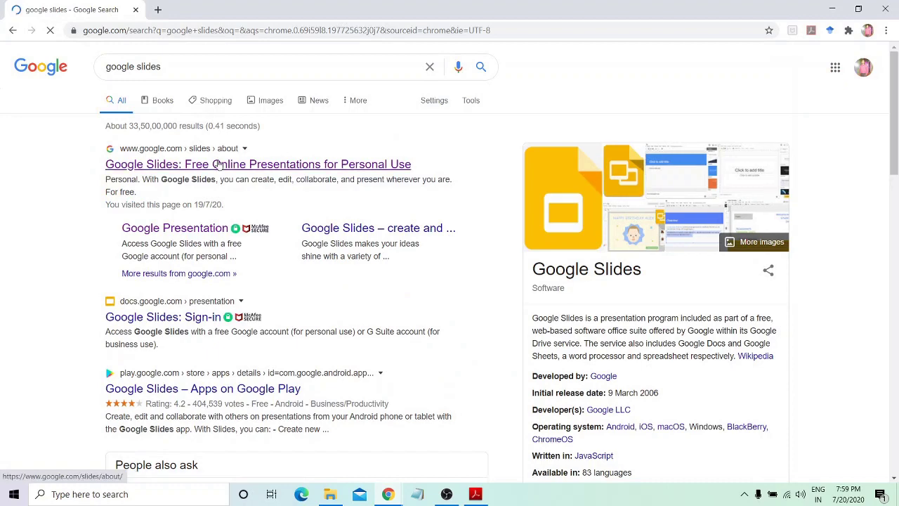
left_click(218, 165)
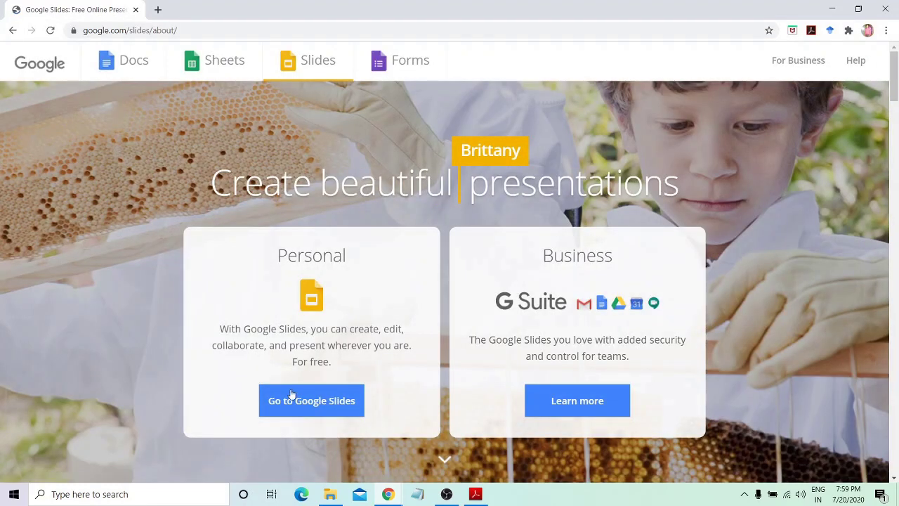
left_click(292, 400)
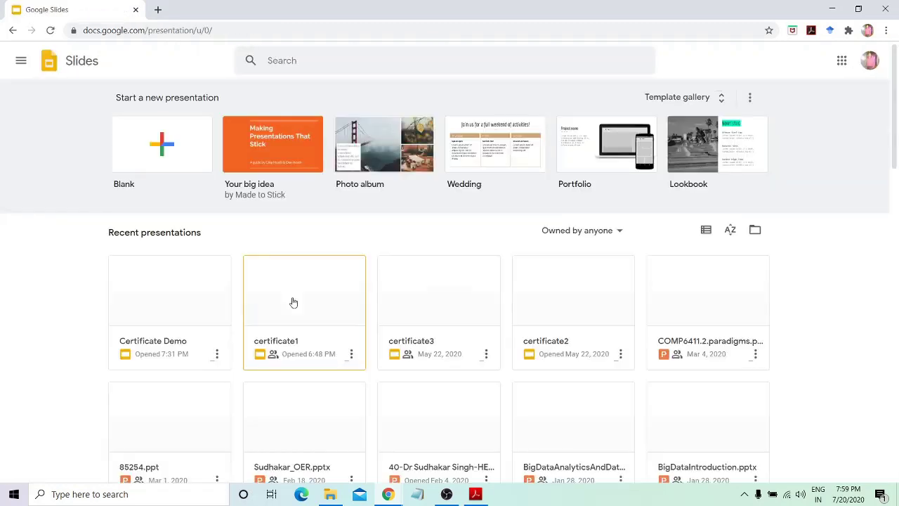
left_click(195, 291)
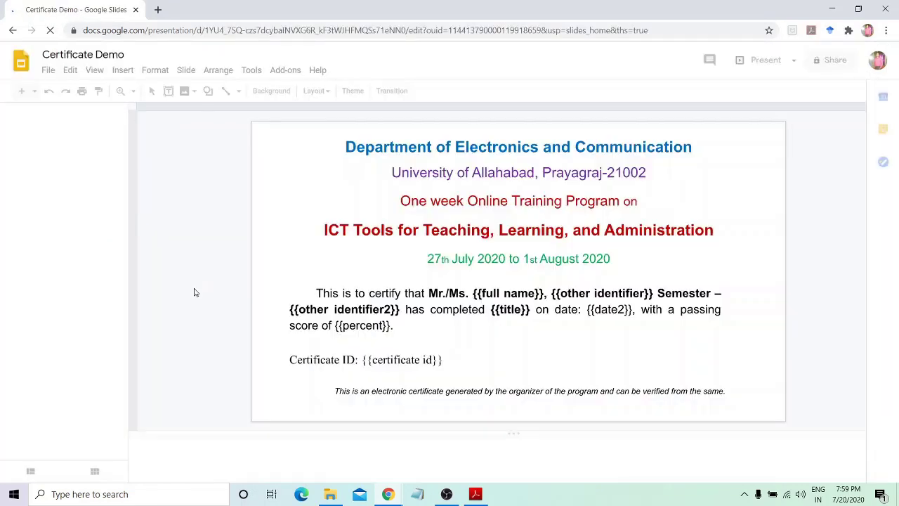
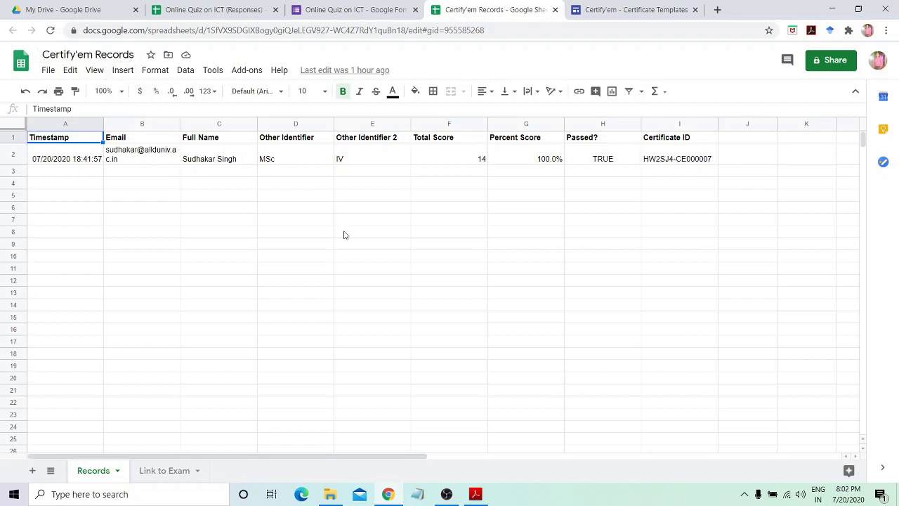
- Return to the quiz form and review Certify'em's advanced options for the submission message, certificate email and certificate delivery
left_click(375, 9)
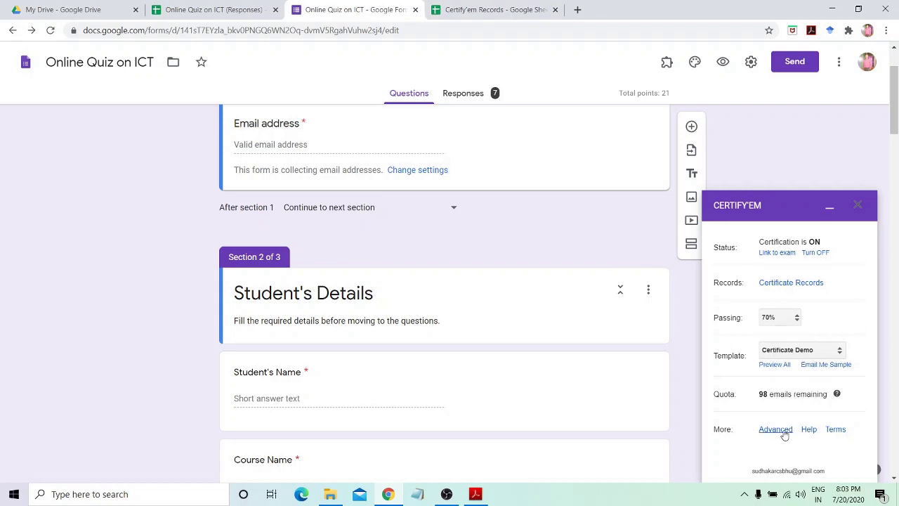
left_click(782, 428)
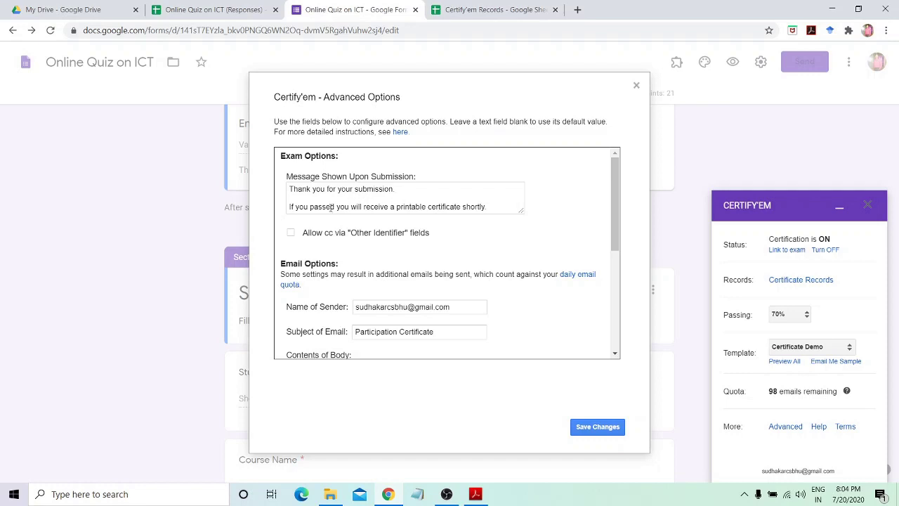
left_click(373, 189)
left_click(414, 201)
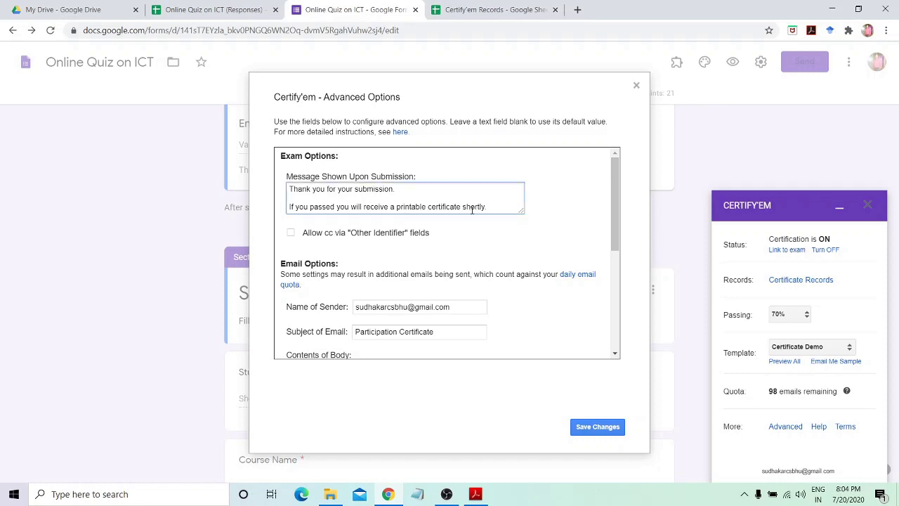
scroll(382, 258, "down", 1)
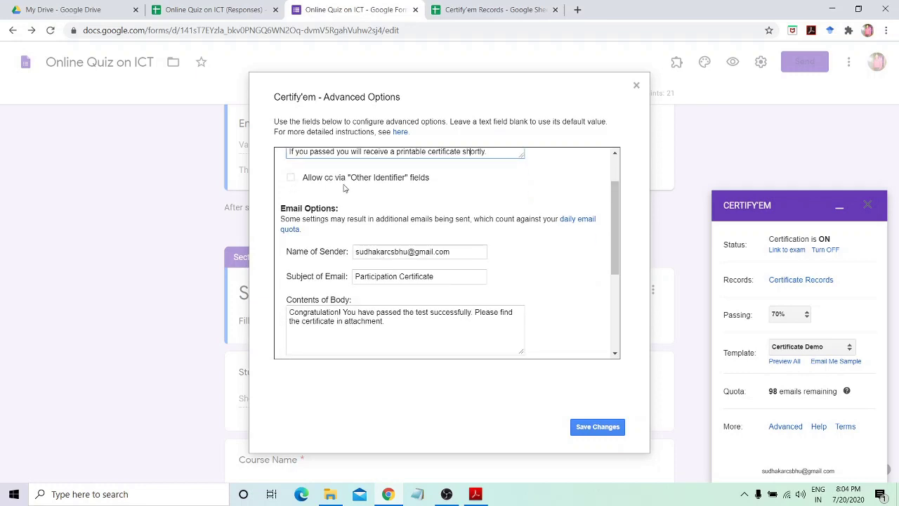
scroll(344, 188, "down", 1)
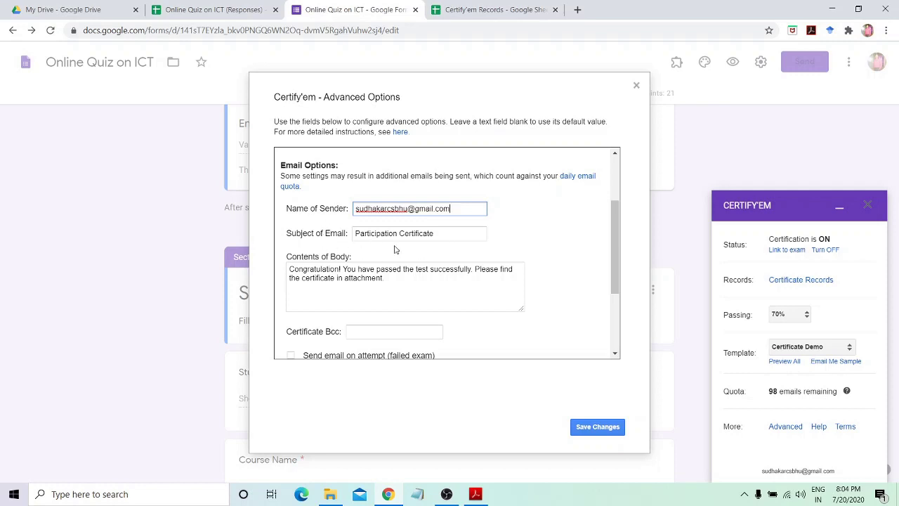
scroll(395, 249, "down", 2)
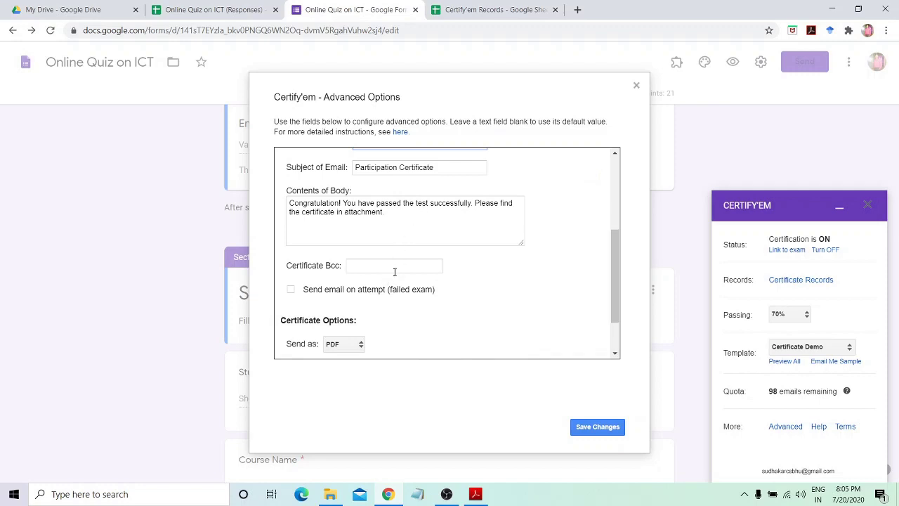
scroll(395, 272, "down", 2)
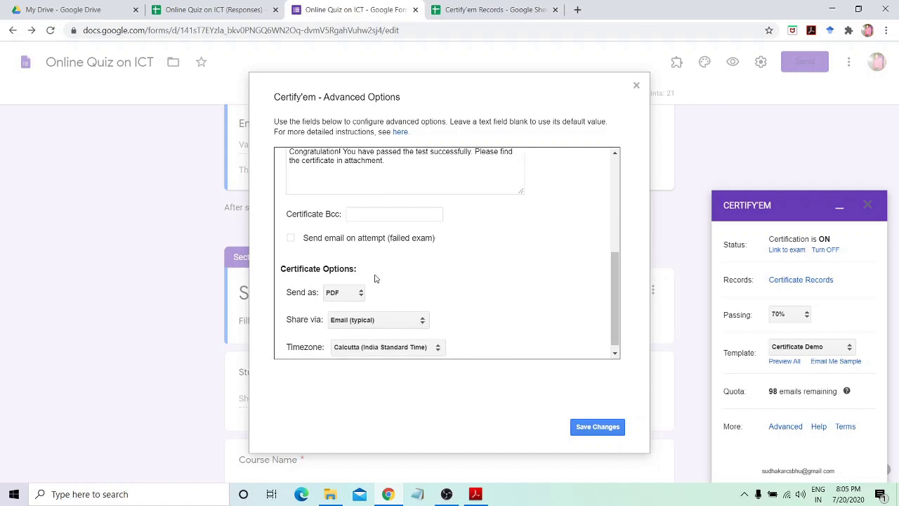
scroll(375, 279, "down", 1)
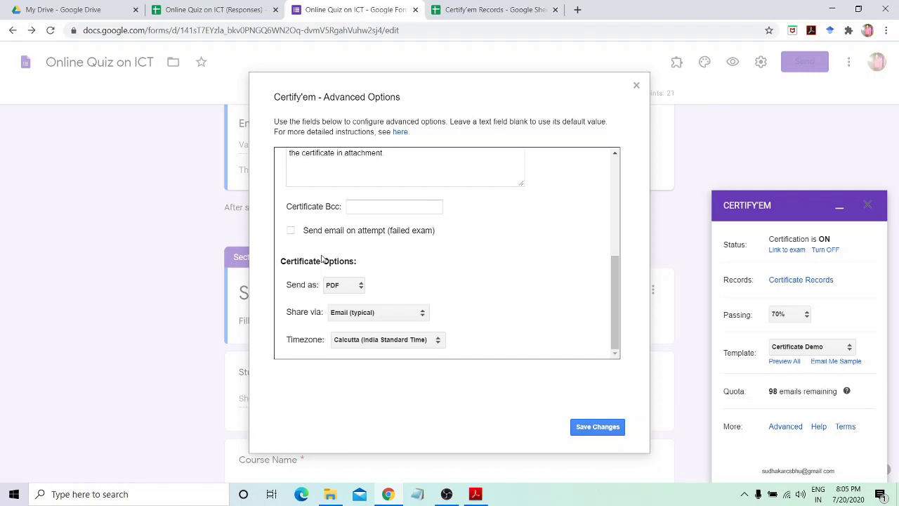
- Keep certificates sent as PDF and shared via Email (typical), save the advanced options and close the Certify'em controls
left_click(345, 285)
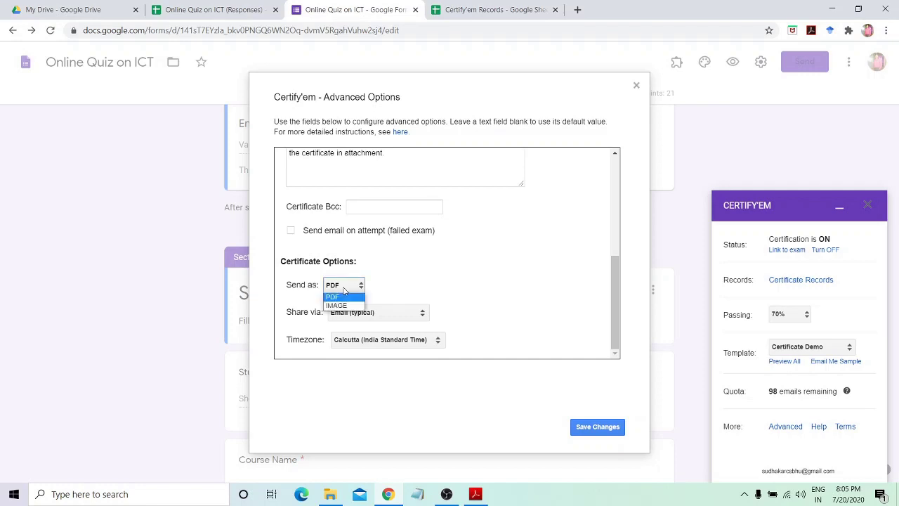
left_click(345, 289)
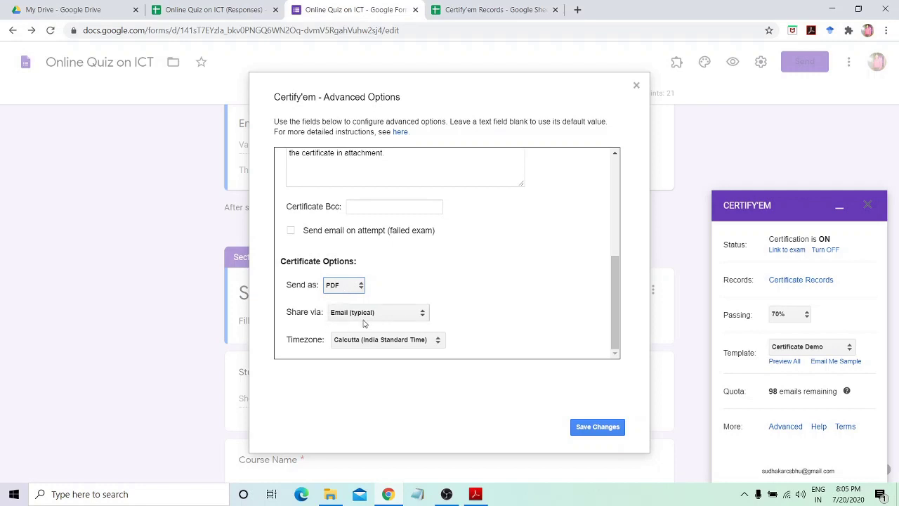
left_click(362, 320)
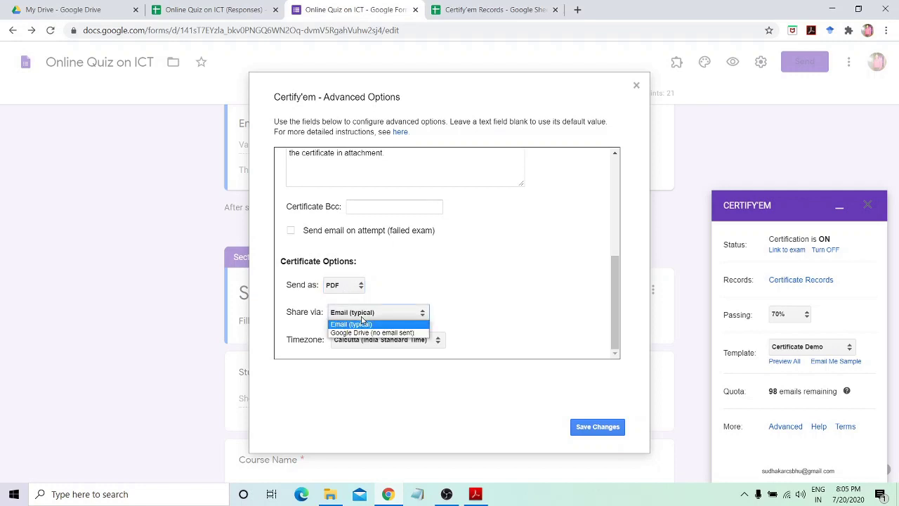
left_click(364, 314)
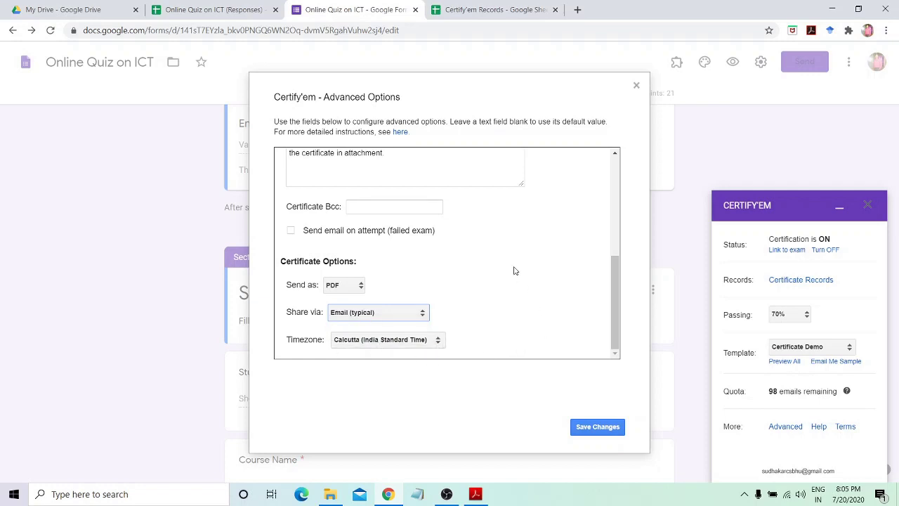
scroll(471, 204, "up", 4)
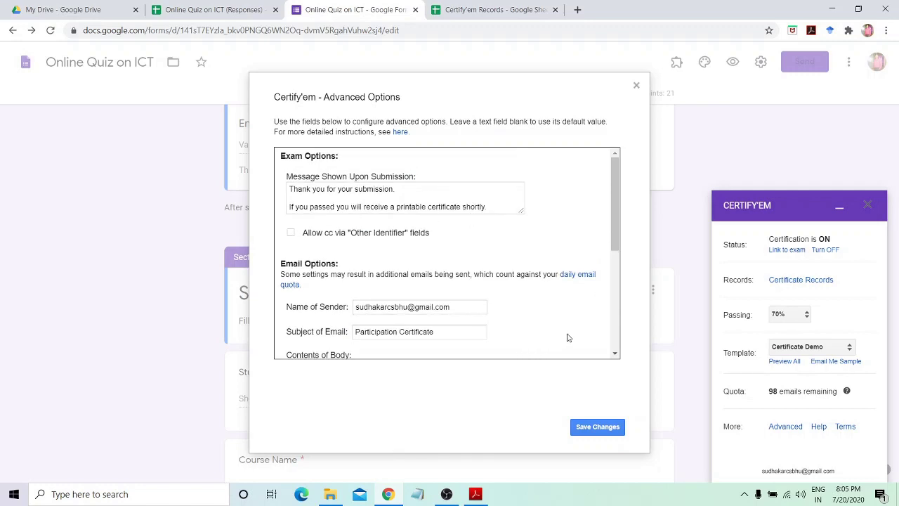
left_click(597, 427)
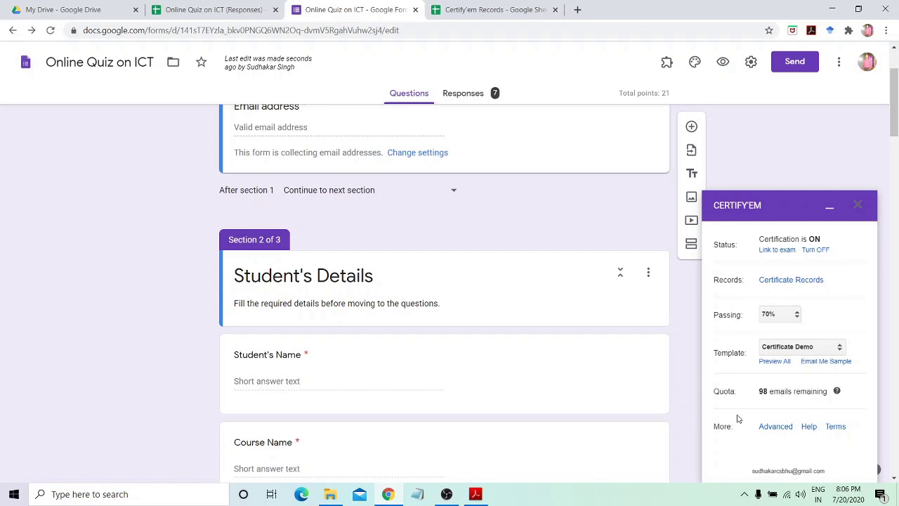
left_click(860, 208)
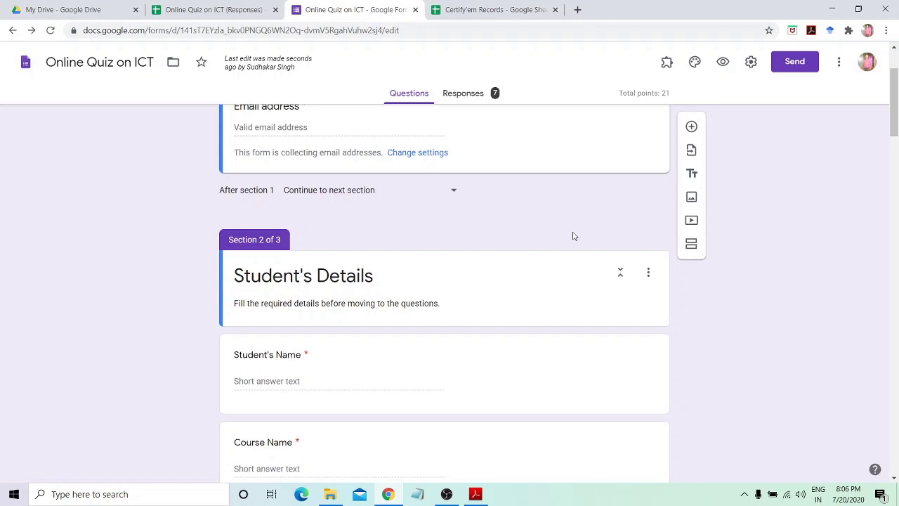
- View the certificate PDF attached to the latest Participation Certificate email in Gmail, then return to the quiz form
left_click(585, 499)
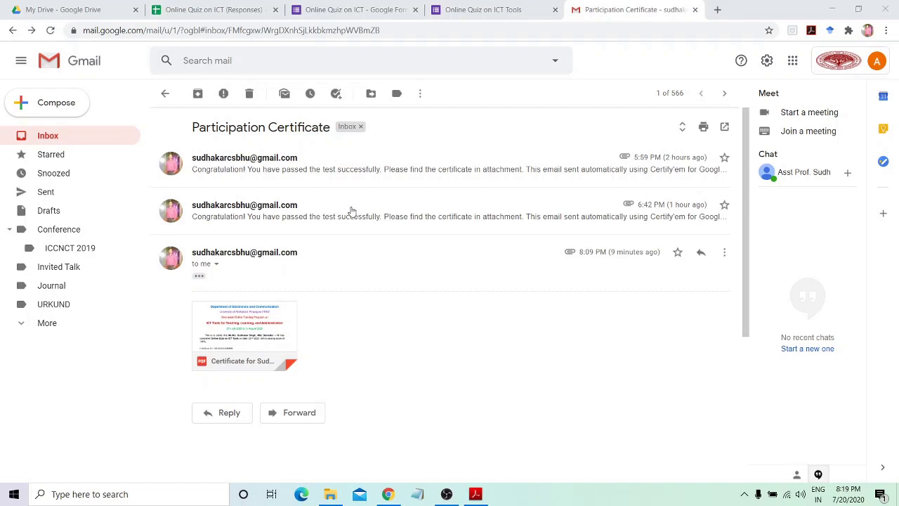
mouse_move(246, 338)
left_click(274, 328)
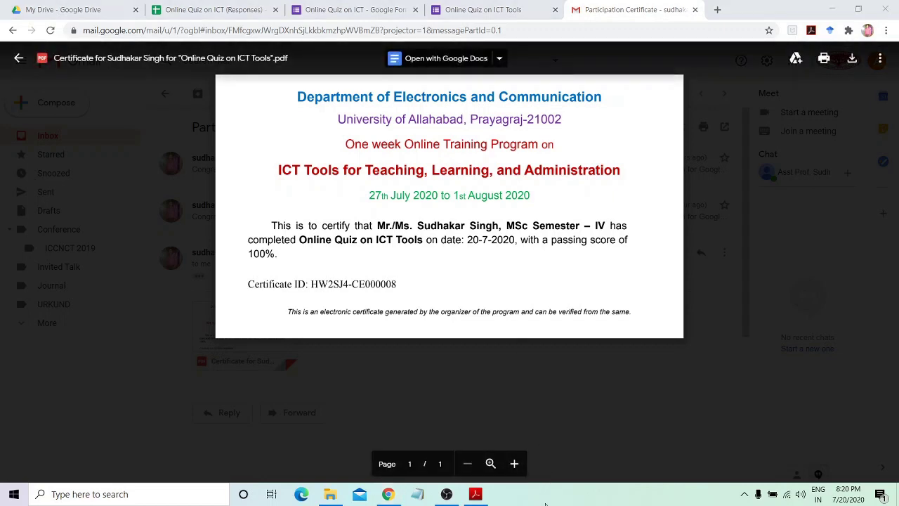
key("ctrl+3")
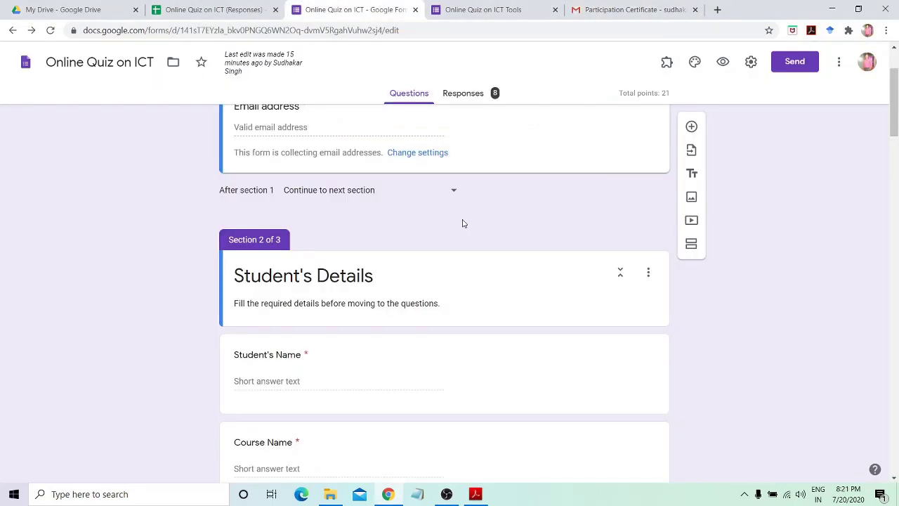